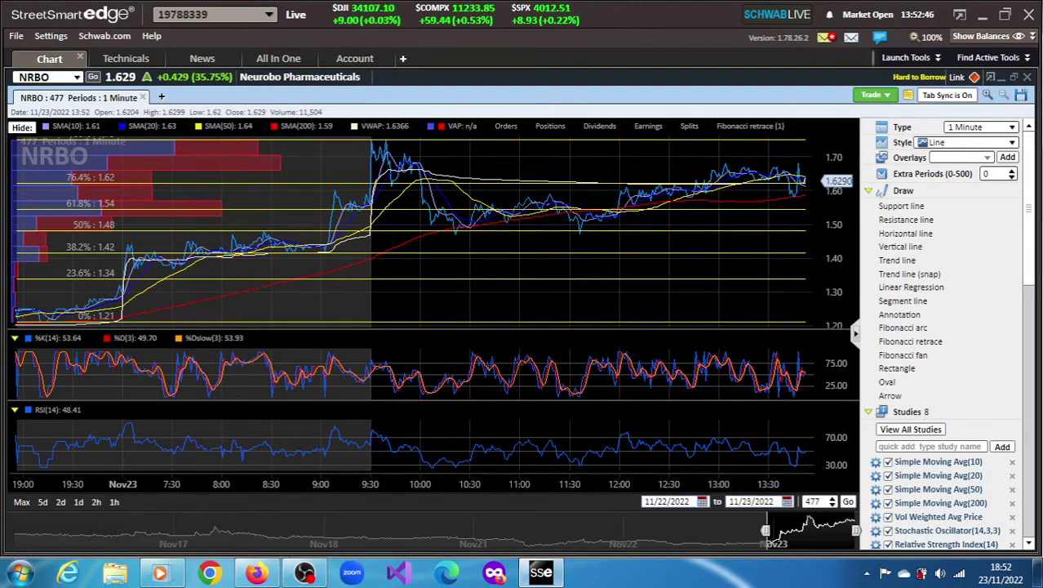
# Drag the taskbar volume slider up to 100 and dismiss the volume popup
pyautogui.click(940, 573)
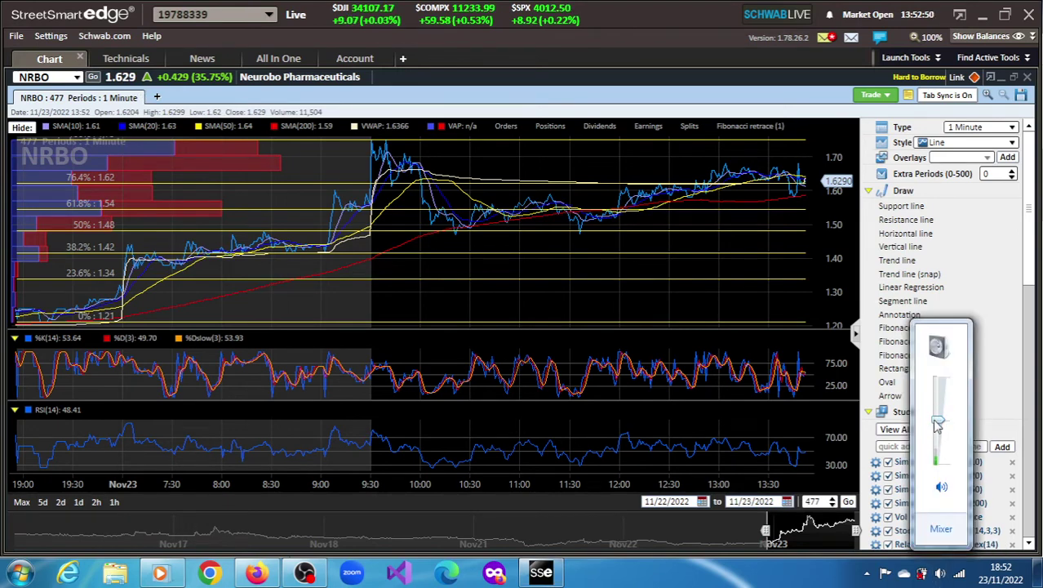
pyautogui.moveTo(938, 419); pyautogui.dragTo(938, 378)
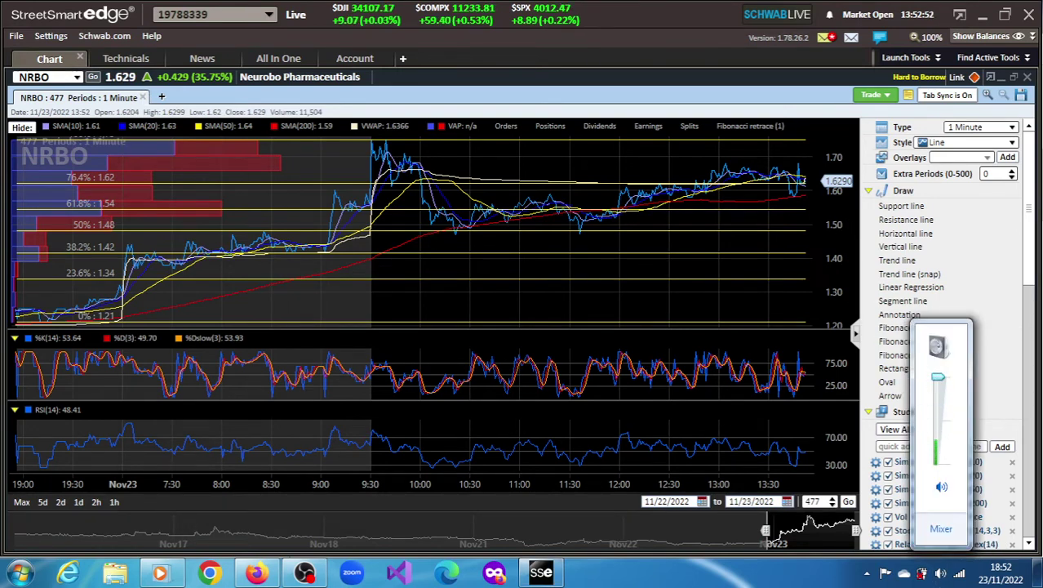
pyautogui.click(796, 97)
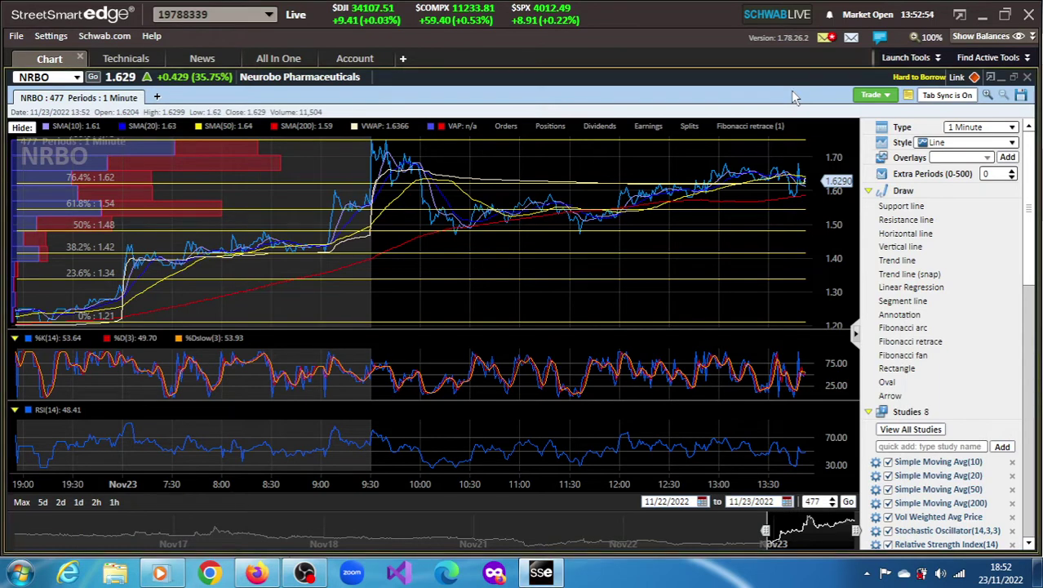
# Check NRBO's News filings, then bring up its All In One order ticket and market depth
pyautogui.click(204, 60)
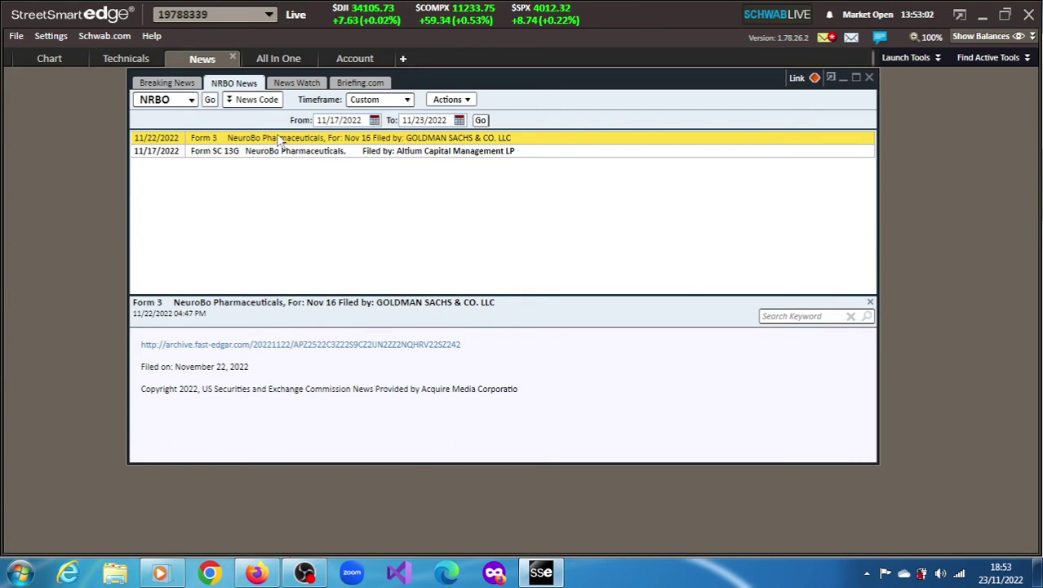
pyautogui.click(278, 60)
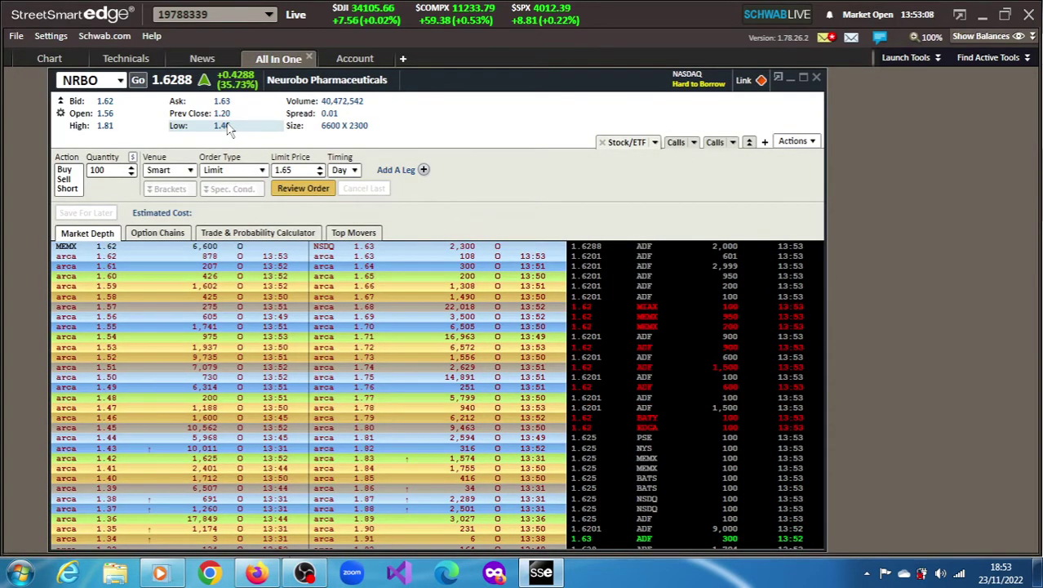
# Revisit NRBO's one-minute chart, then switch to the Schwab Trade Source page in Firefox
pyautogui.click(50, 58)
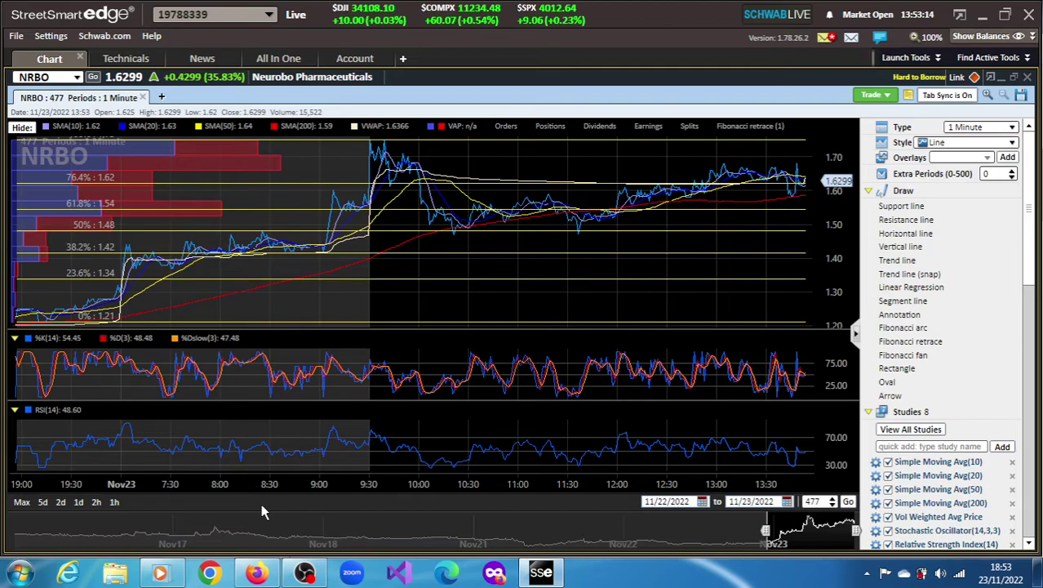
pyautogui.click(258, 574)
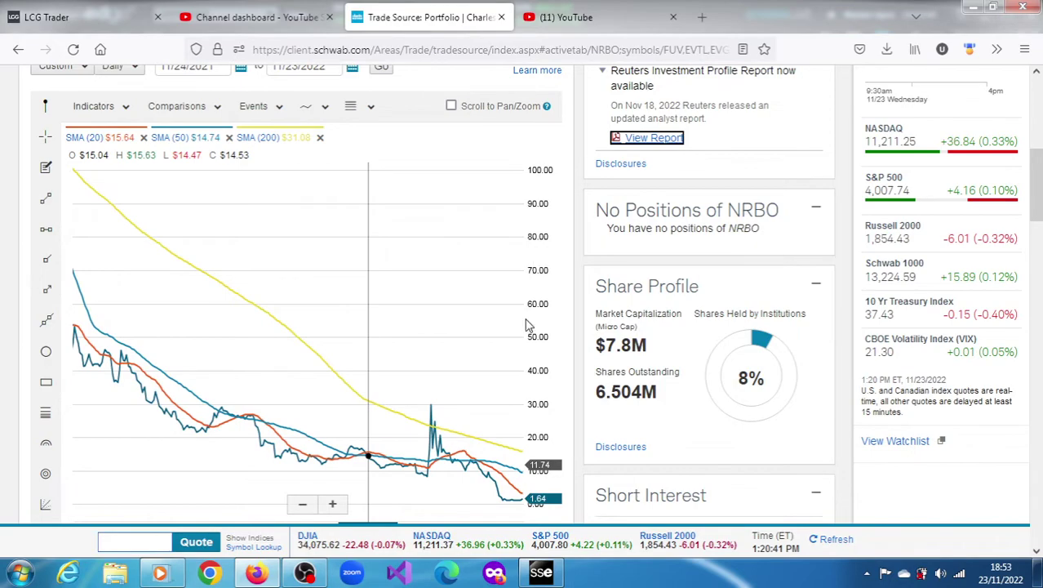
# Show NRBO's daily 2021–2022 chart, then set the chart type back to 1 Minute
pyautogui.click(524, 578)
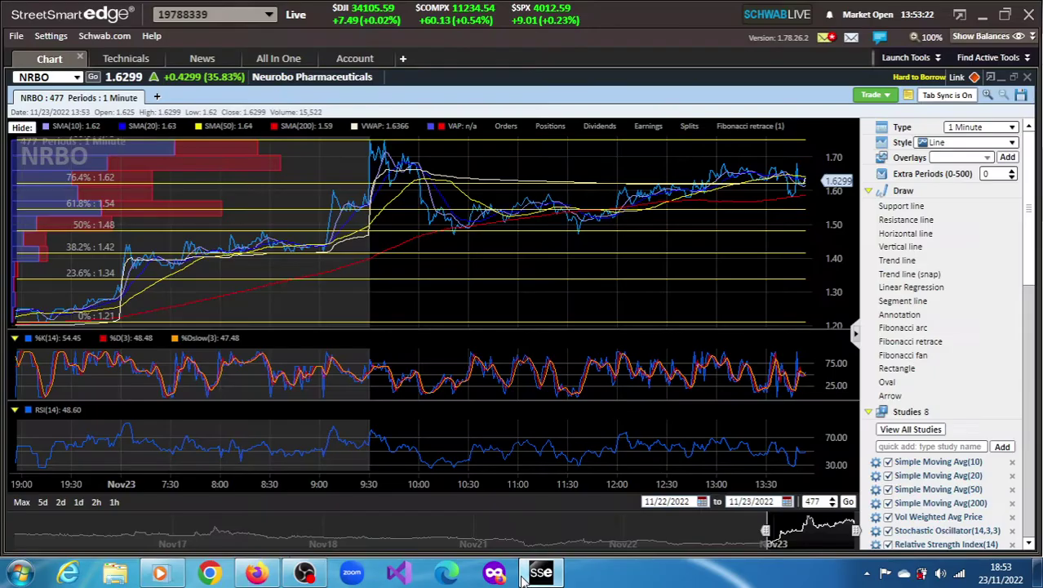
pyautogui.click(963, 128)
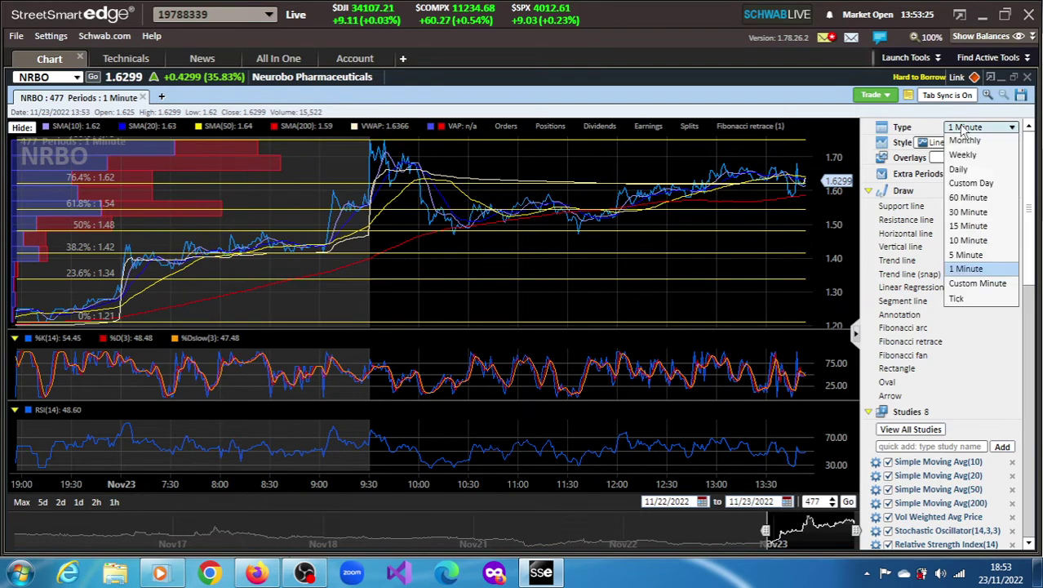
pyautogui.click(959, 170)
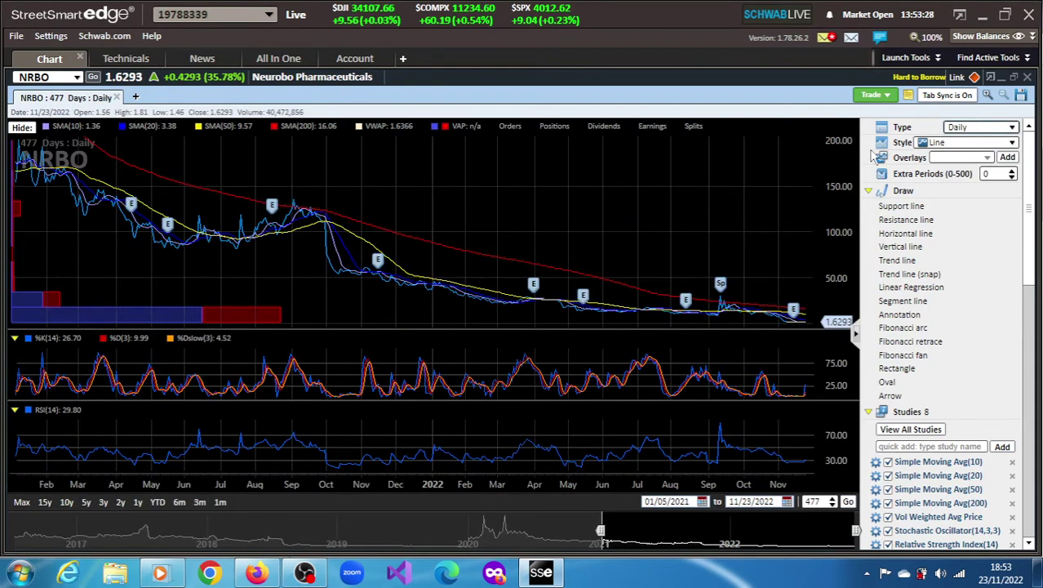
pyautogui.click(963, 128)
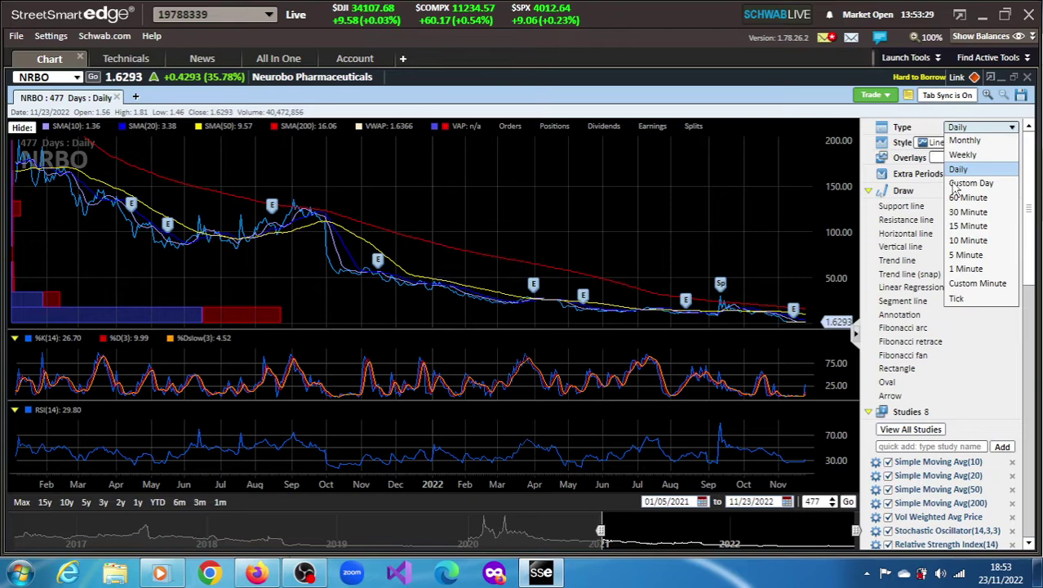
pyautogui.click(966, 268)
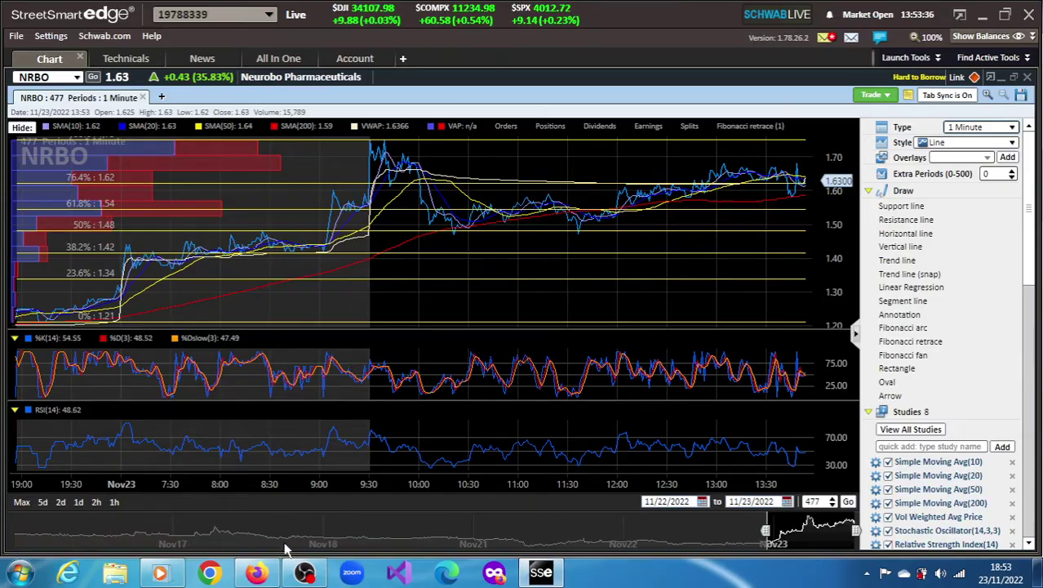
# Bring Firefox forward to NRBO's Schwab Trade Source page with its short-interest figures
pyautogui.click(276, 568)
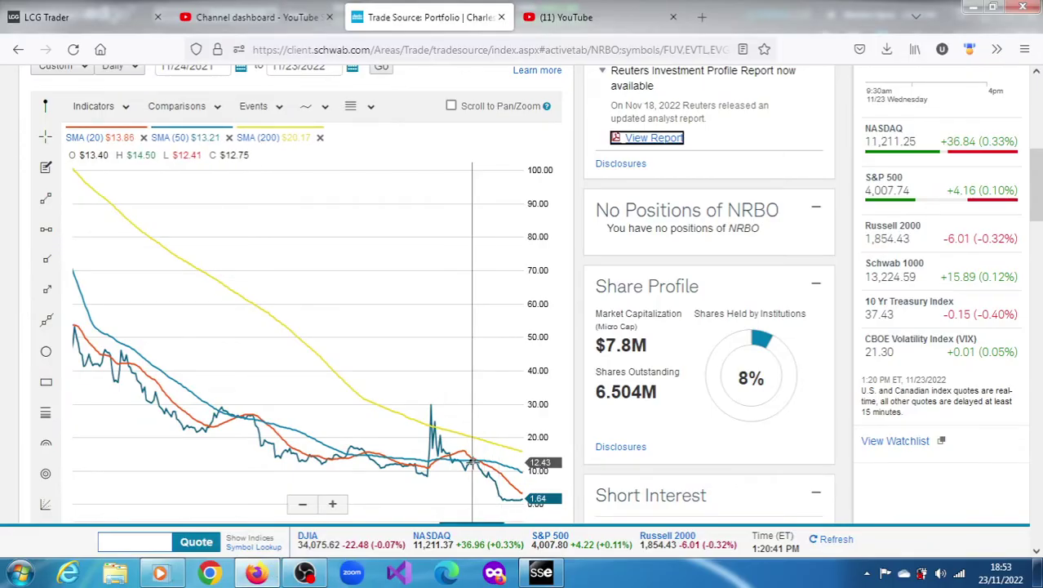
pyautogui.scroll(-3, 472, 461)
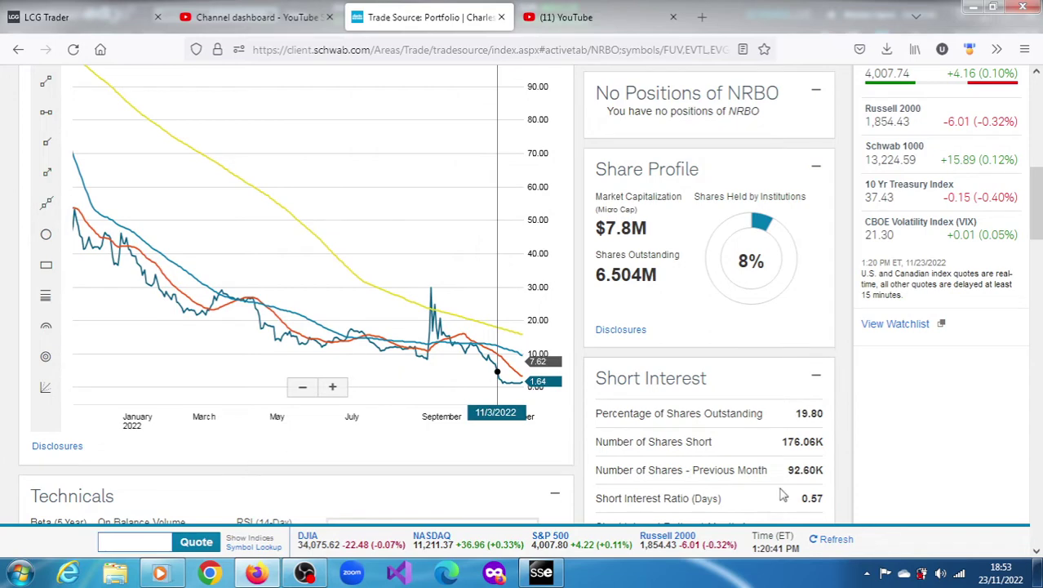
# Bring StreetSmart Edge forward to NRBO's one-minute chart with Fibonacci levels and studies
pyautogui.click(544, 574)
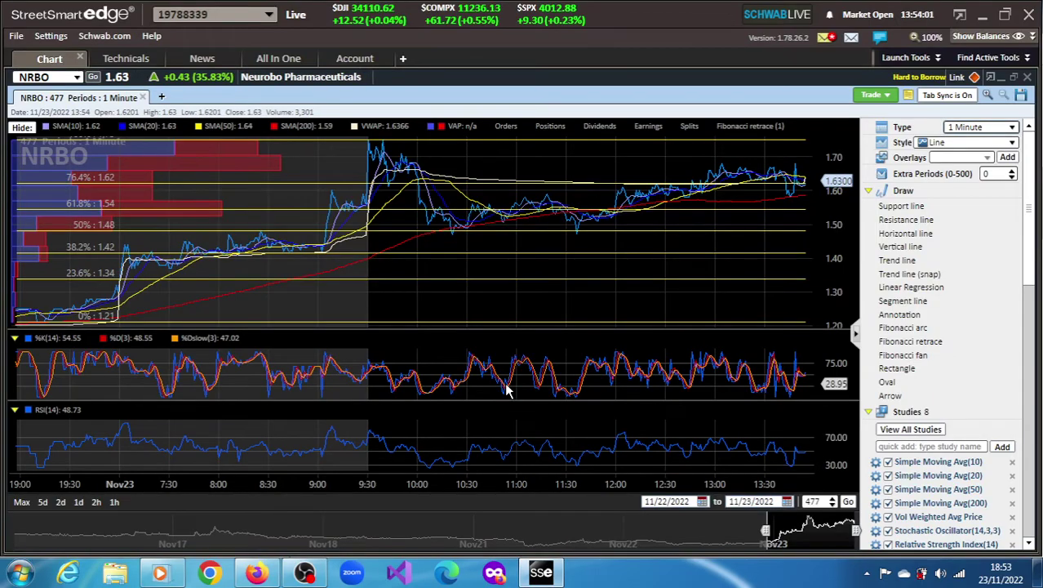